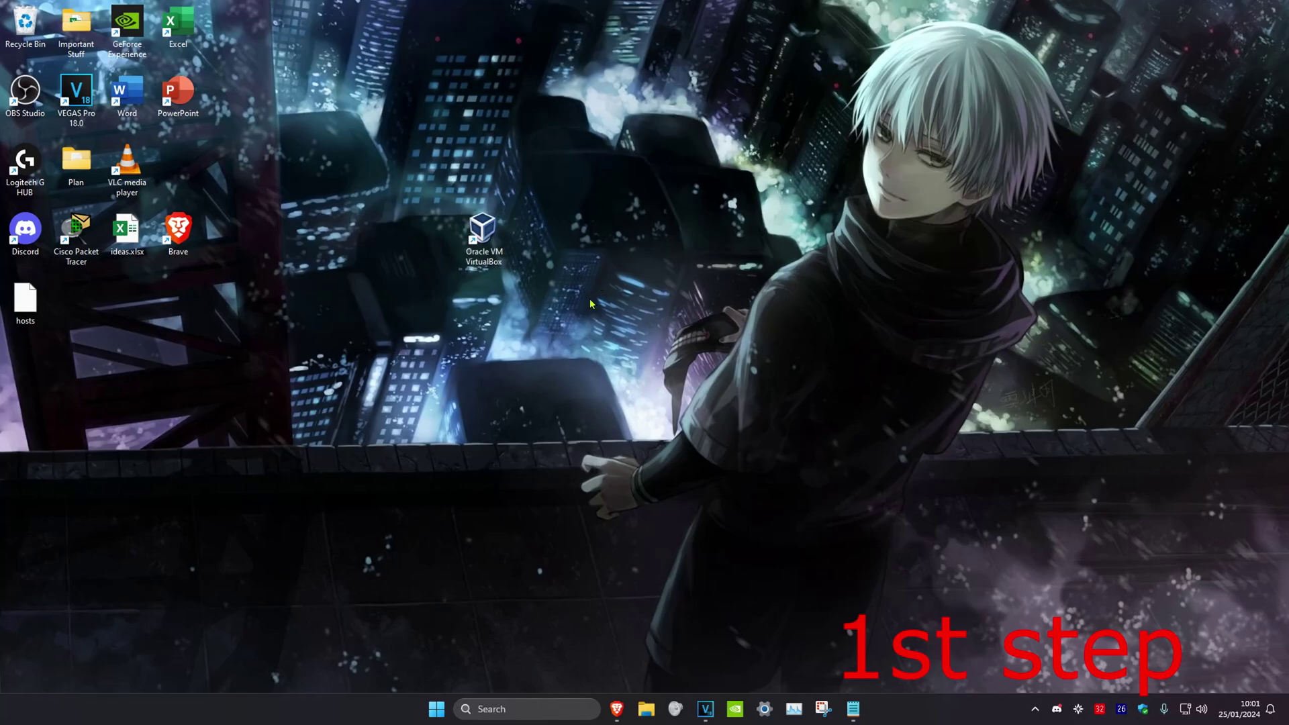
# Enable 'Run this program as an administrator' in the VirtualBox shortcut's Compatibility settings and apply
pyautogui.rightClick(483, 237)
pyautogui.click(533, 445)
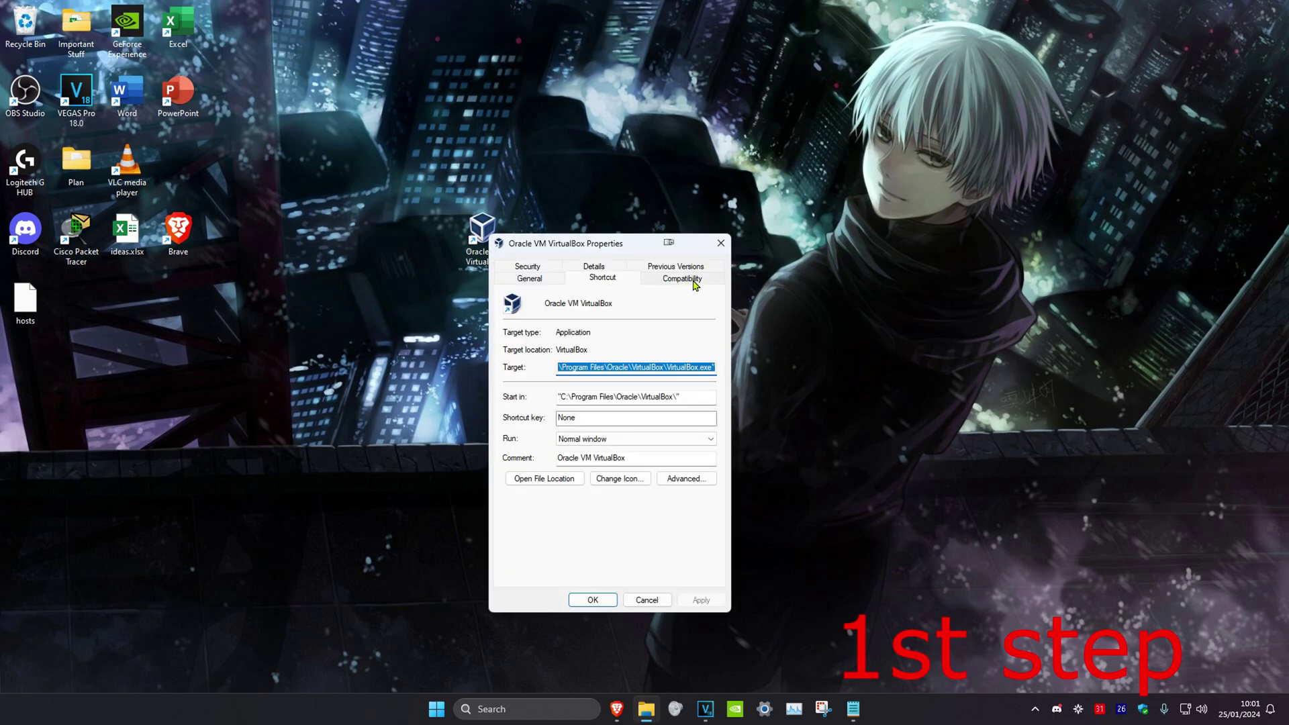
pyautogui.click(690, 282)
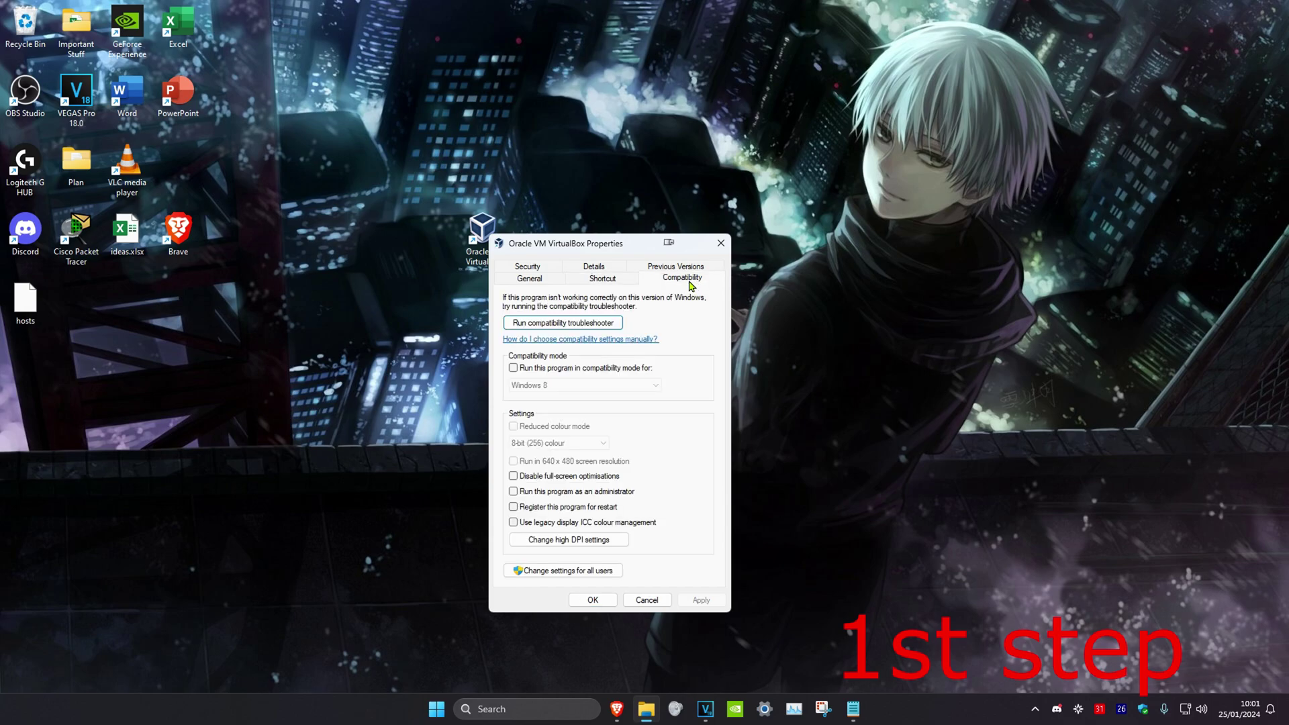
pyautogui.click(514, 492)
pyautogui.click(593, 599)
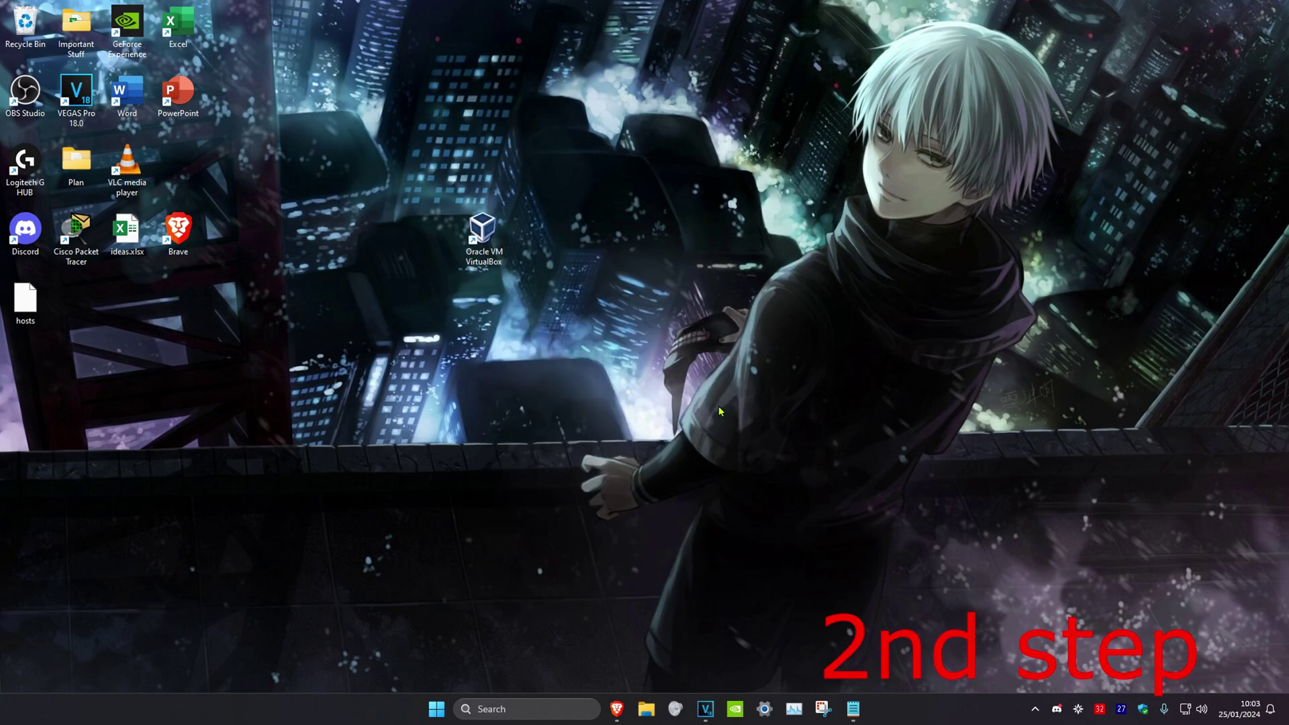
# Reach %localappdata%\Temp via Windows search and select the Roblox folder for deletion
pyautogui.click(502, 708)
pyautogui.write('%loc')
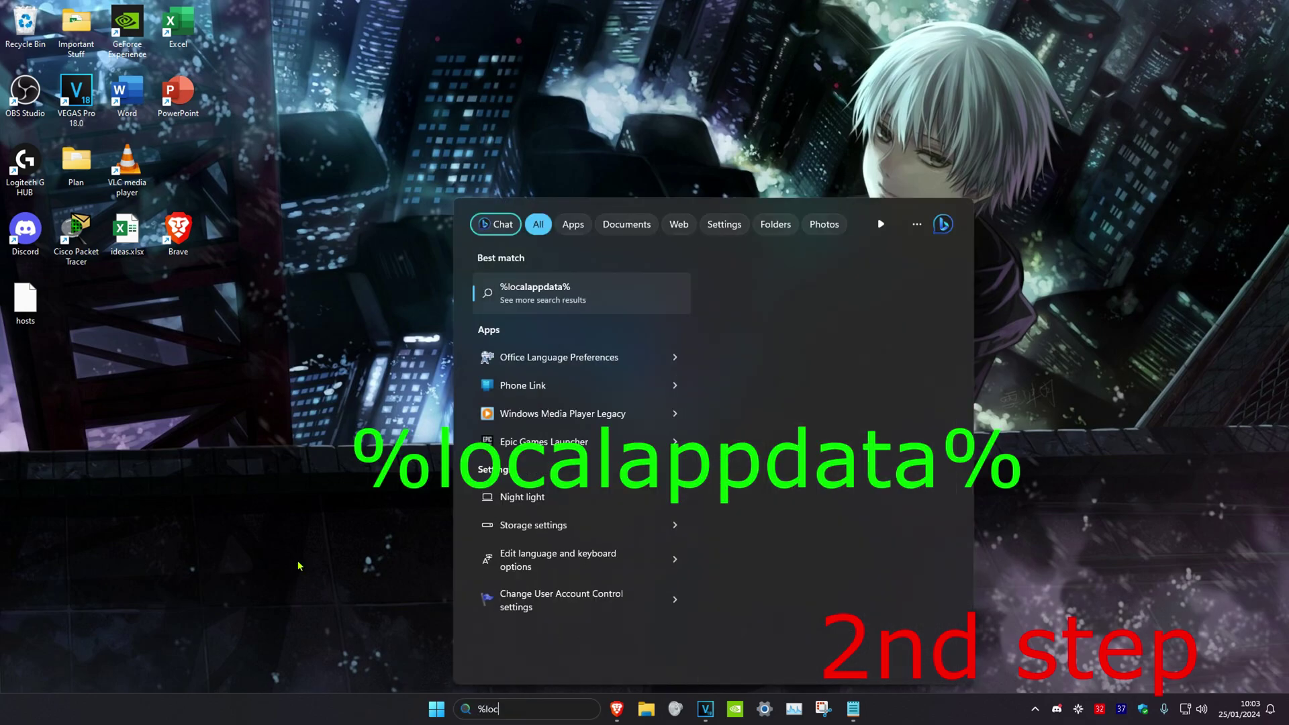
pyautogui.write('alappdata%')
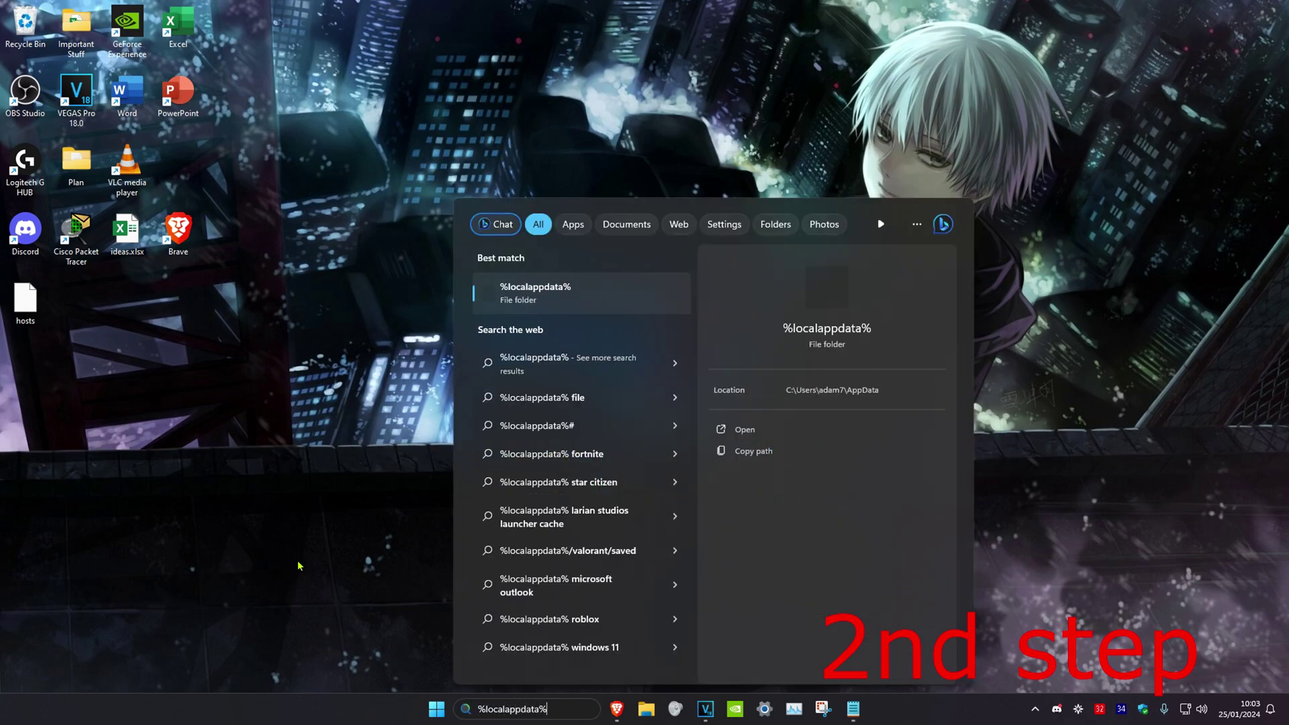
pyautogui.press('Return')
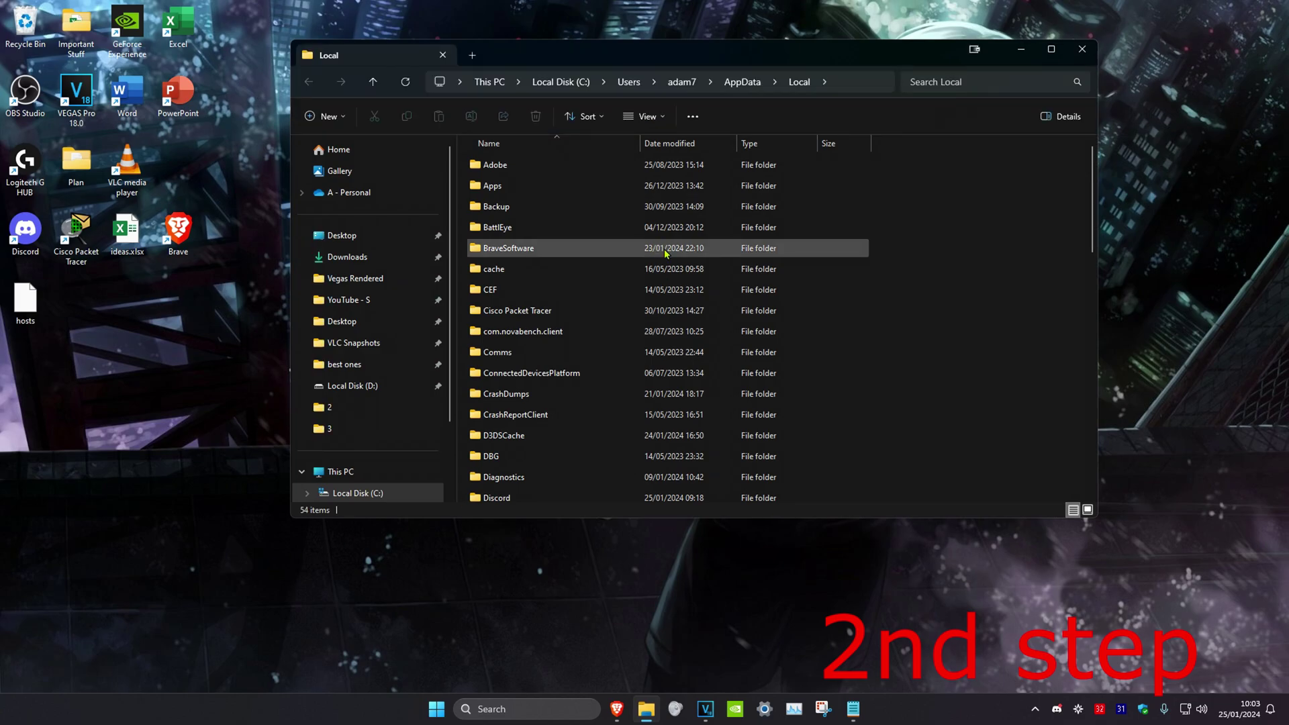
pyautogui.scroll(-6, 665, 253)
pyautogui.scroll(-6, 639, 264)
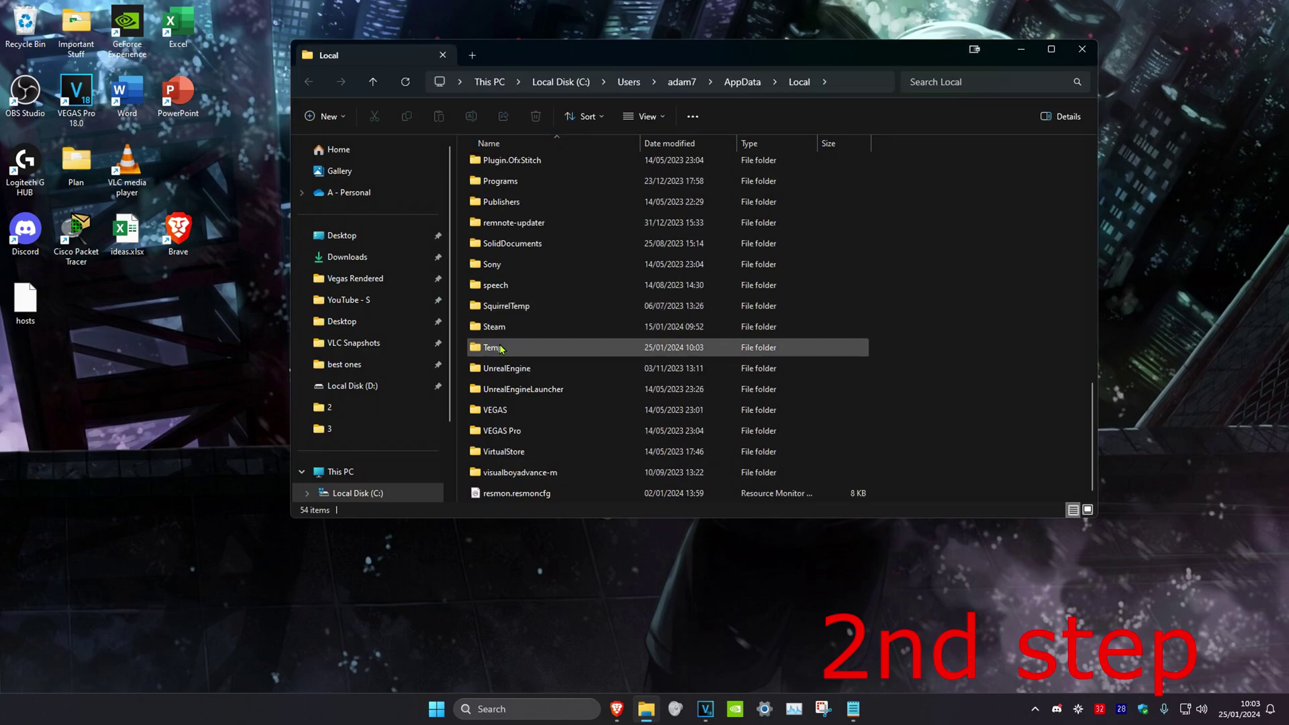
pyautogui.doubleClick(493, 347)
pyautogui.scroll(-3, 565, 283)
pyautogui.scroll(-5, 564, 283)
pyautogui.scroll(-1, 545, 302)
pyautogui.scroll(1, 504, 291)
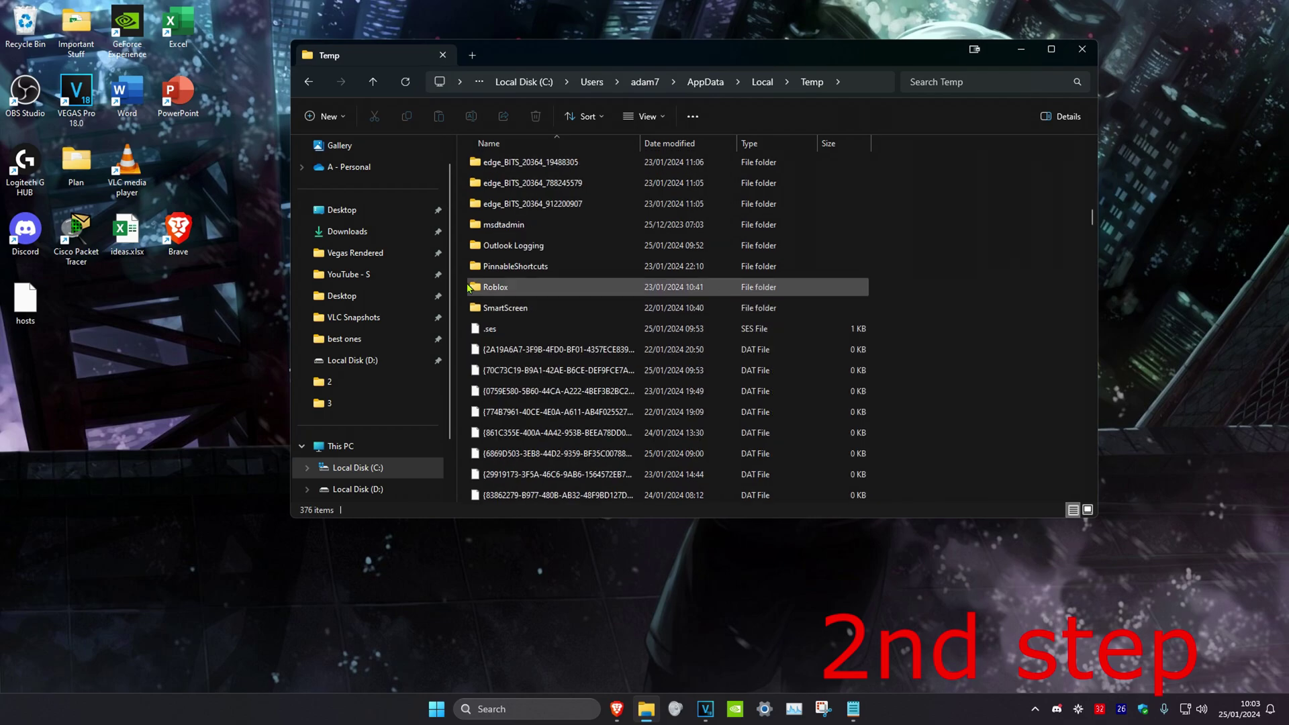
pyautogui.click(495, 289)
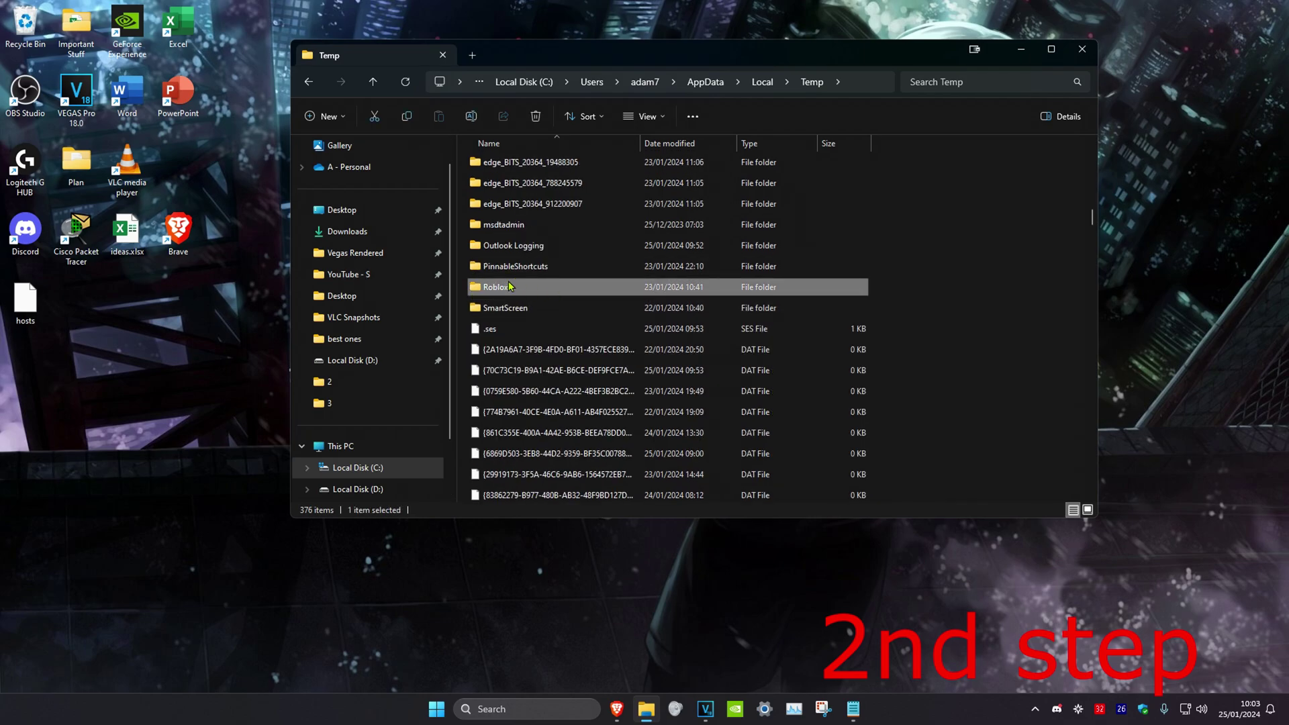
pyautogui.press('Delete')
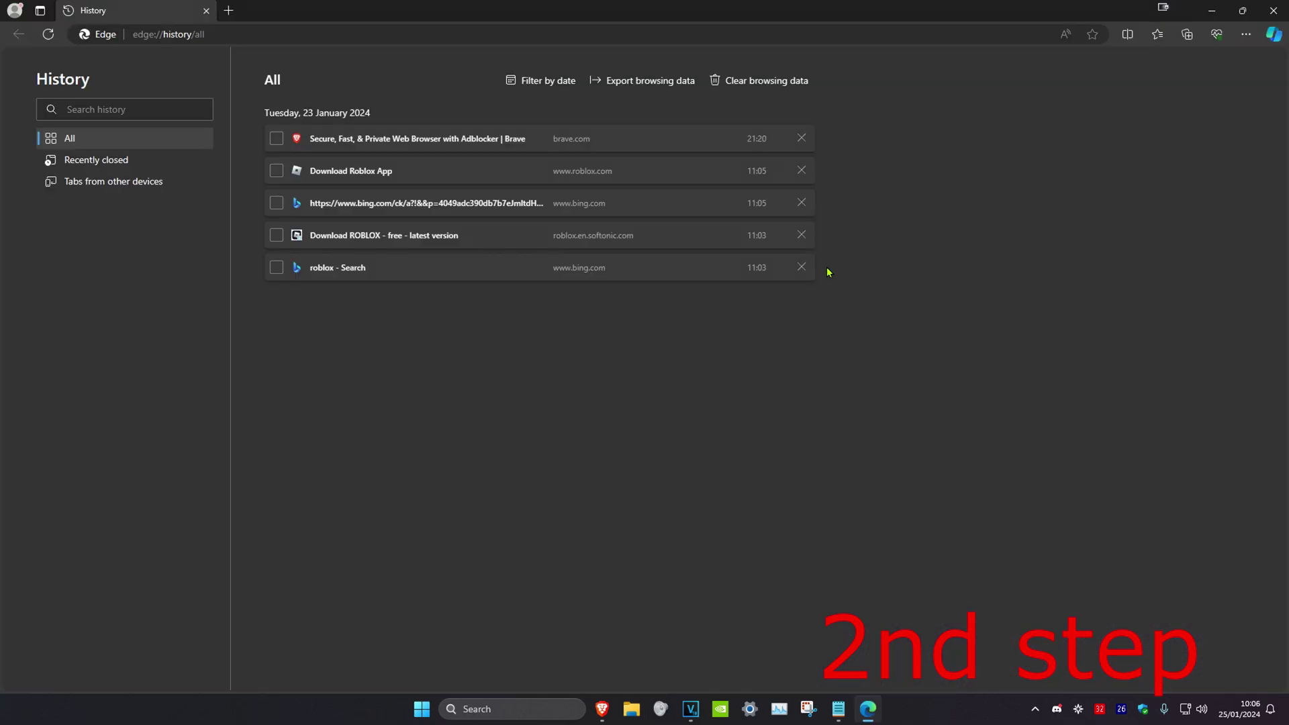
pyautogui.click(1246, 37)
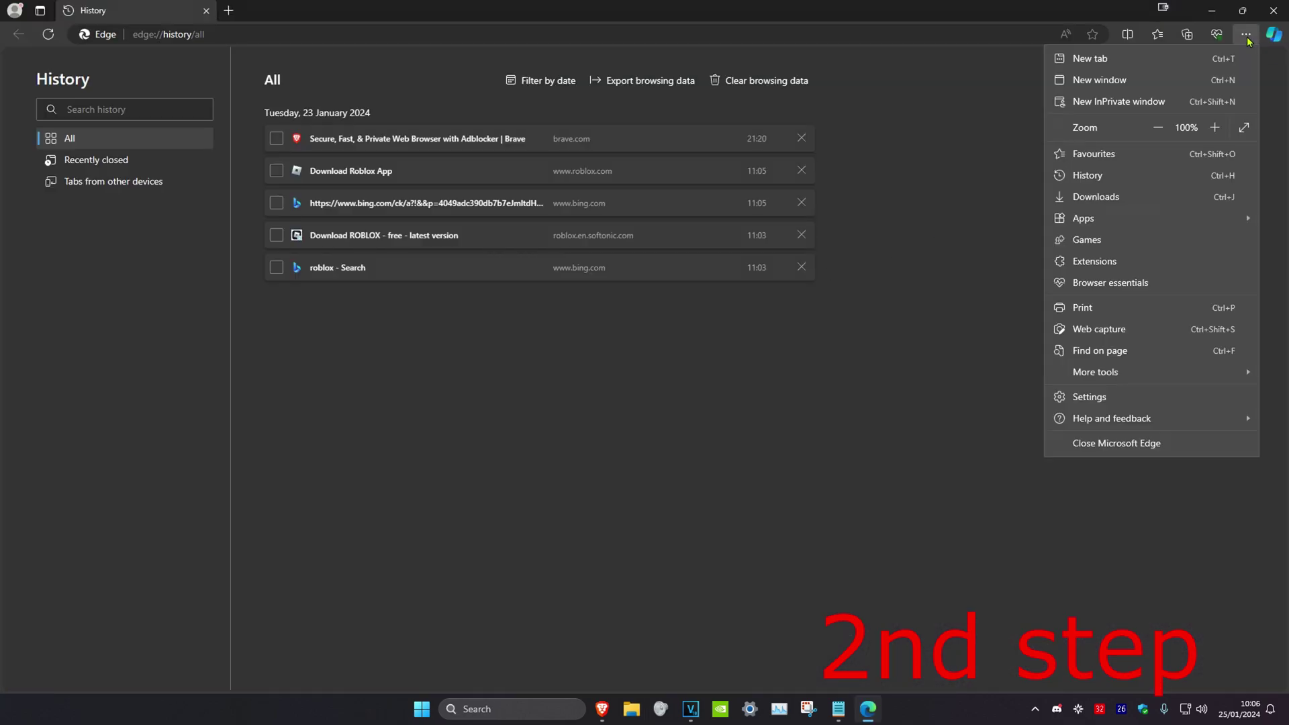
pyautogui.click(1082, 186)
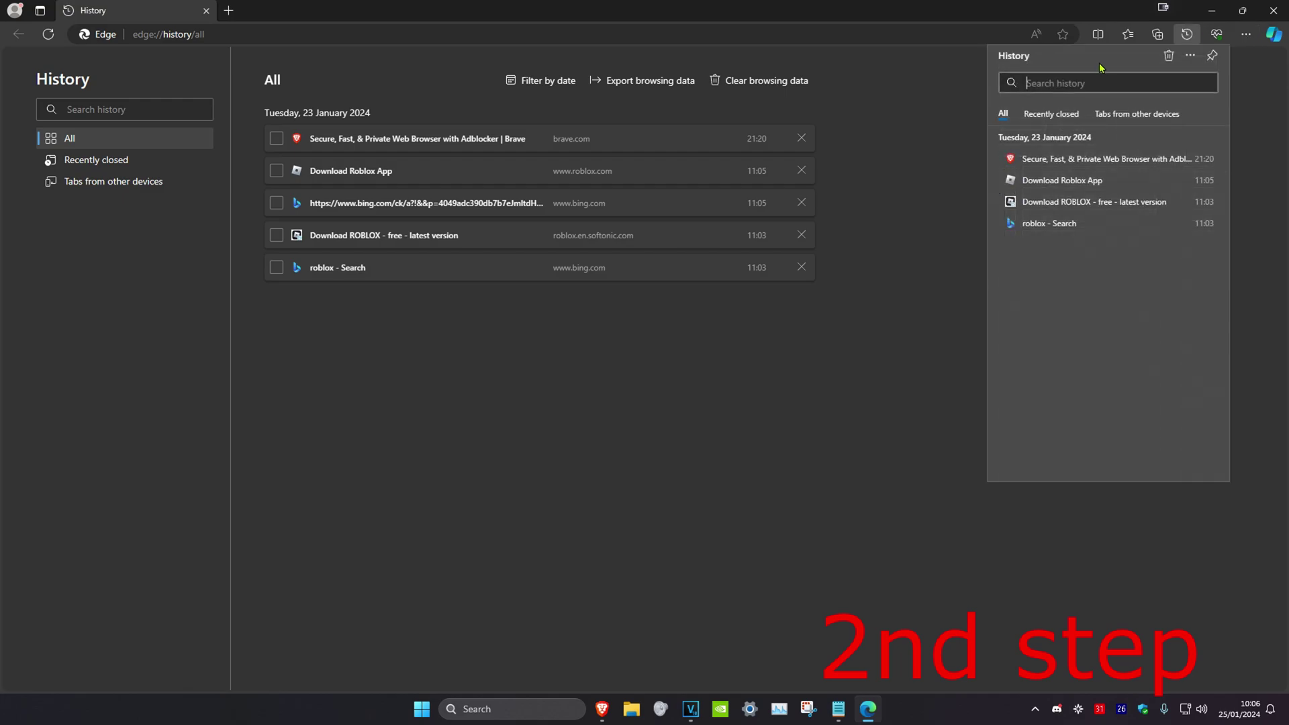
pyautogui.click(1190, 55)
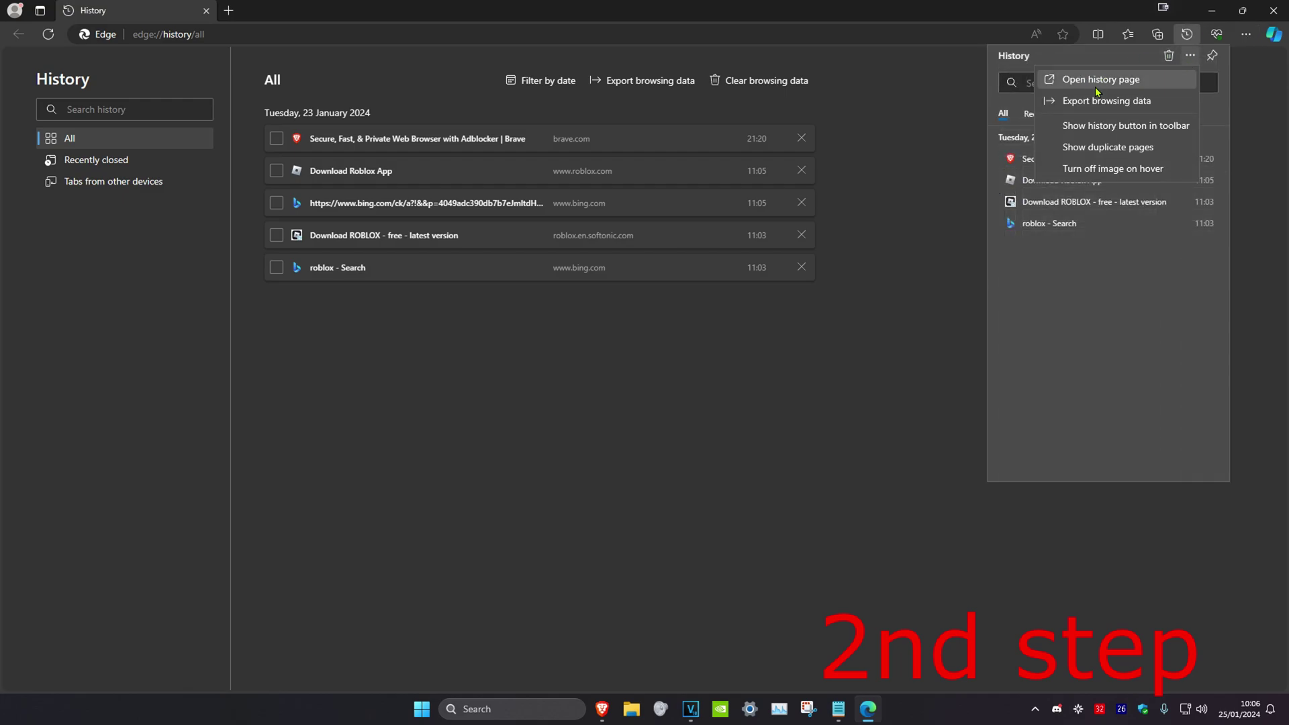
pyautogui.click(925, 130)
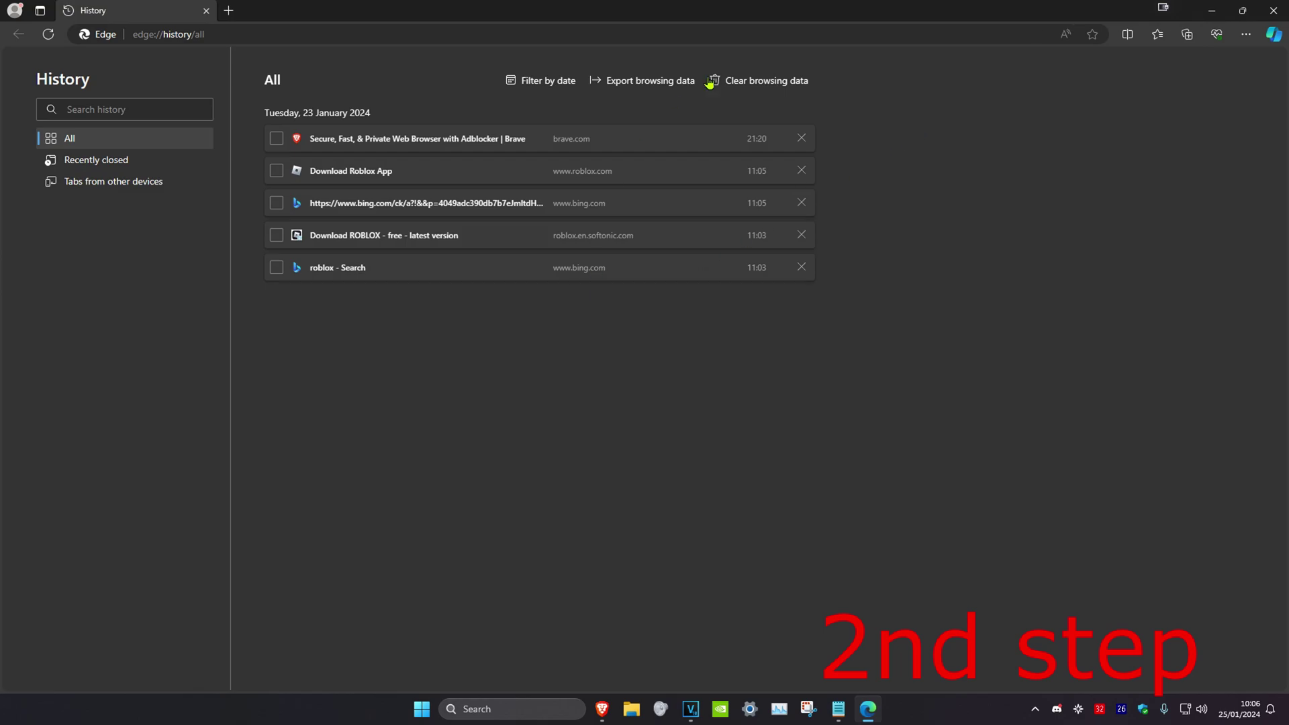
# Clear Edge's cookies and cached images and files for the All time range
pyautogui.click(763, 90)
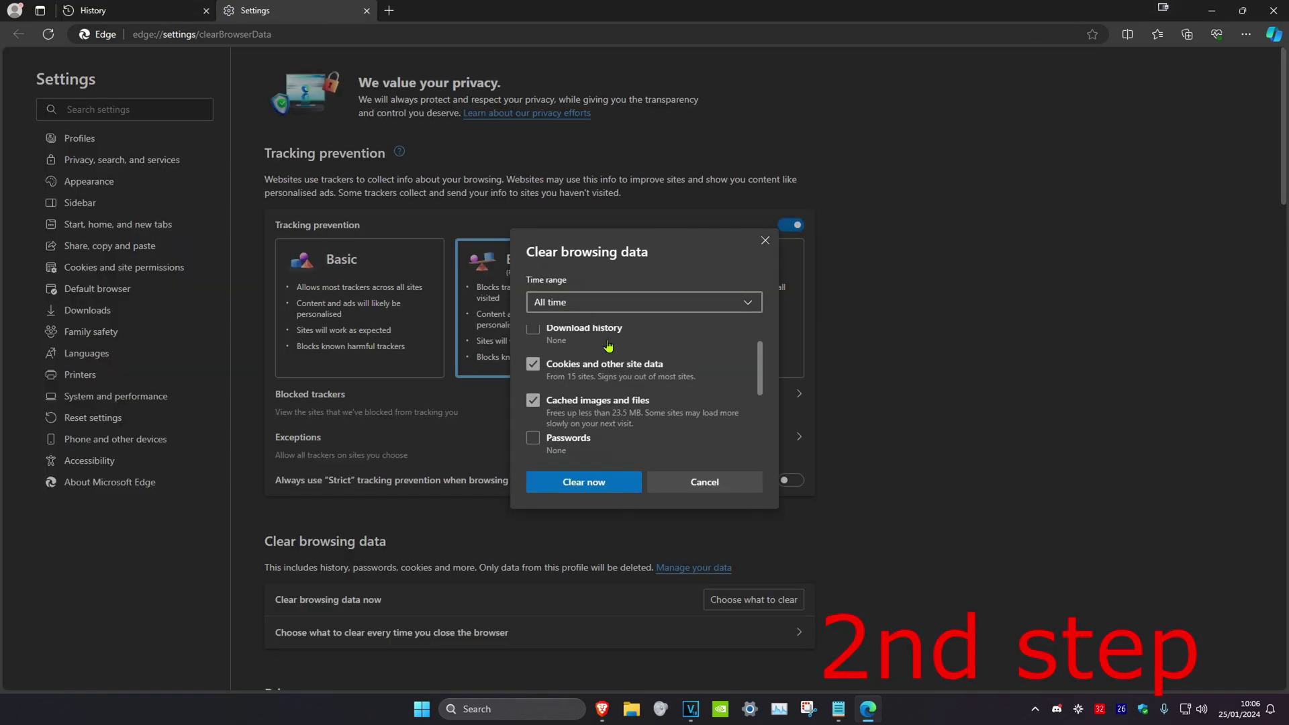
pyautogui.scroll(-1, 564, 372)
pyautogui.click(571, 308)
pyautogui.click(571, 413)
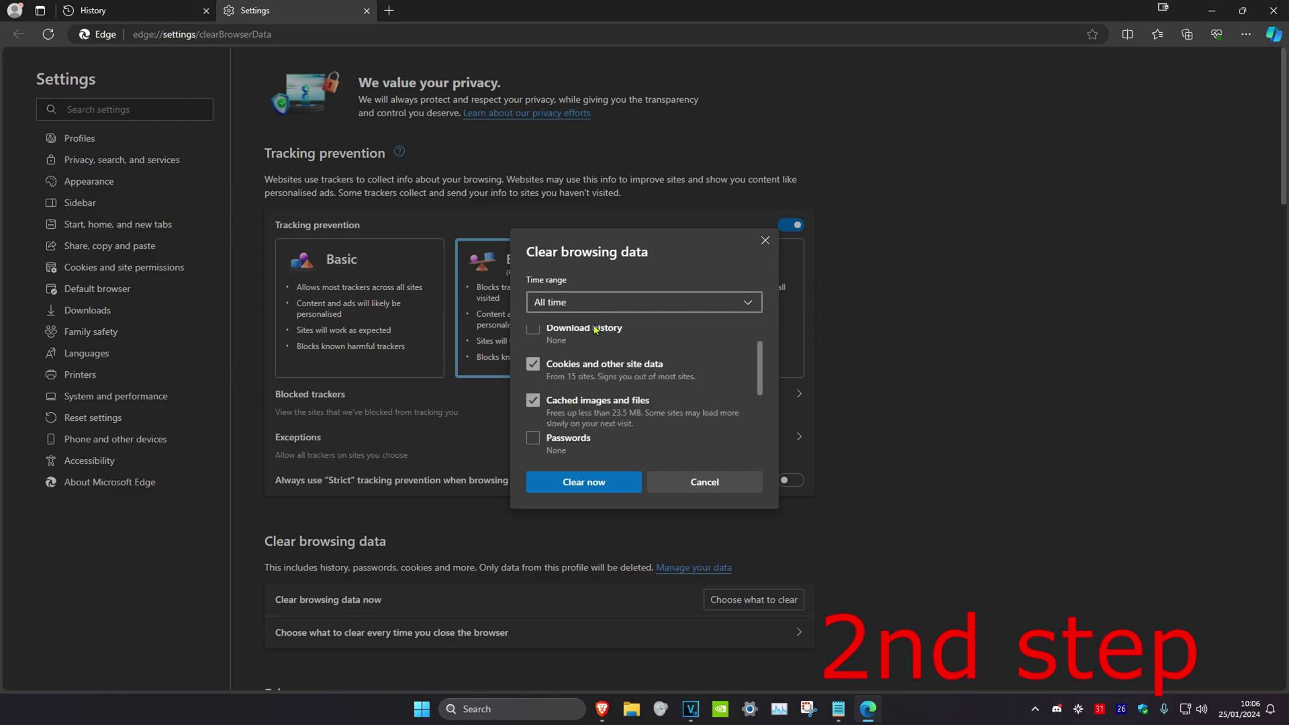
pyautogui.click(607, 483)
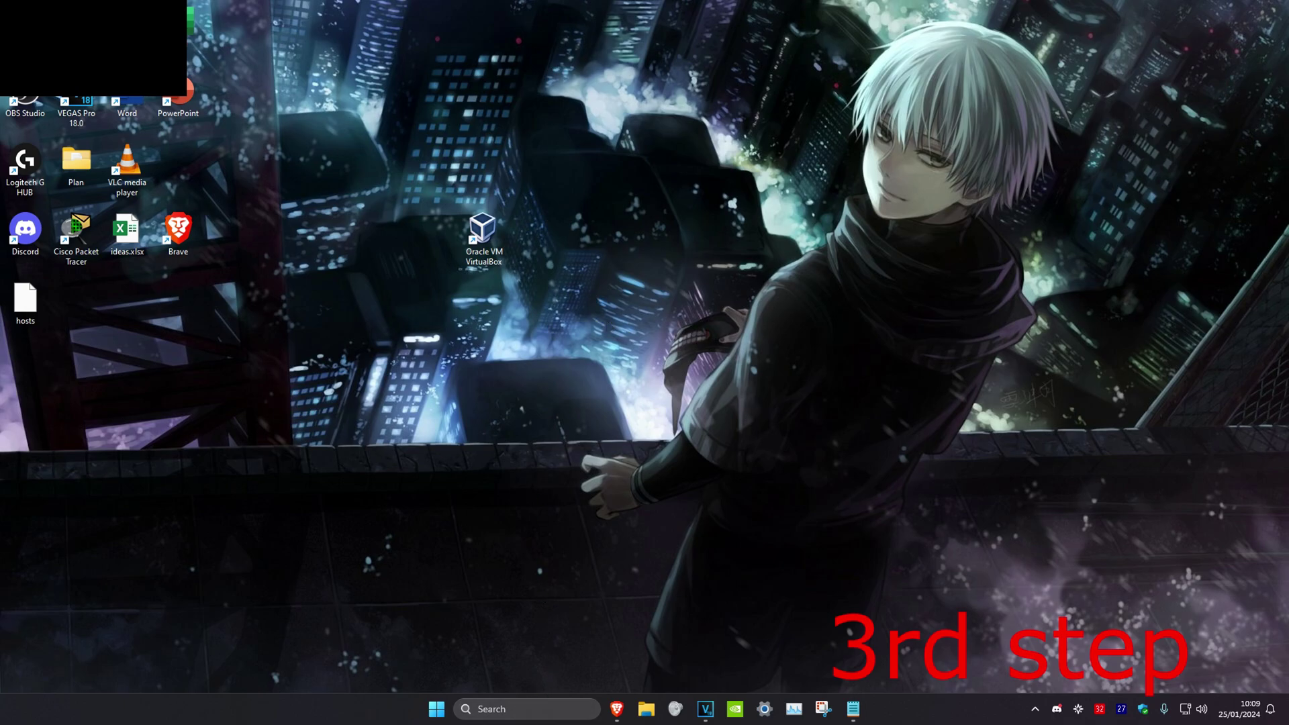
# Reach Installed apps in Settings by searching 'add or remove programs'
pyautogui.click(514, 708)
pyautogui.write('add or remove programs')
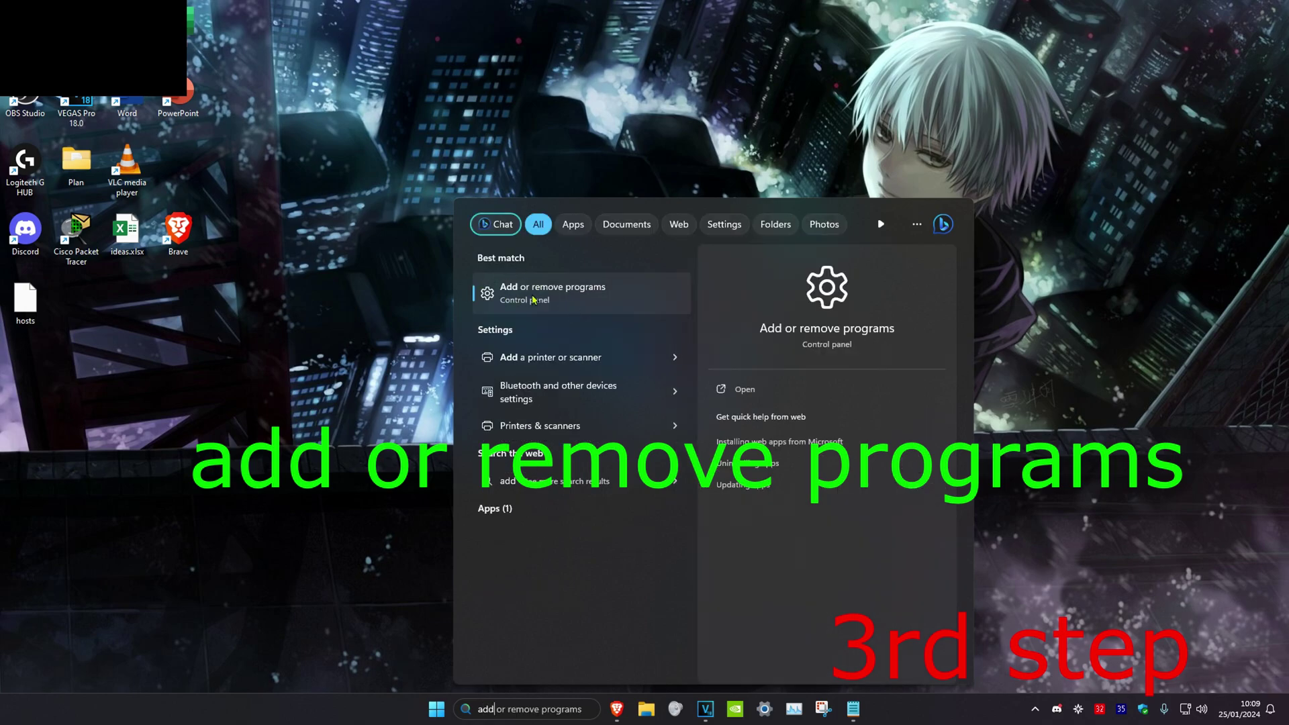
pyautogui.click(533, 299)
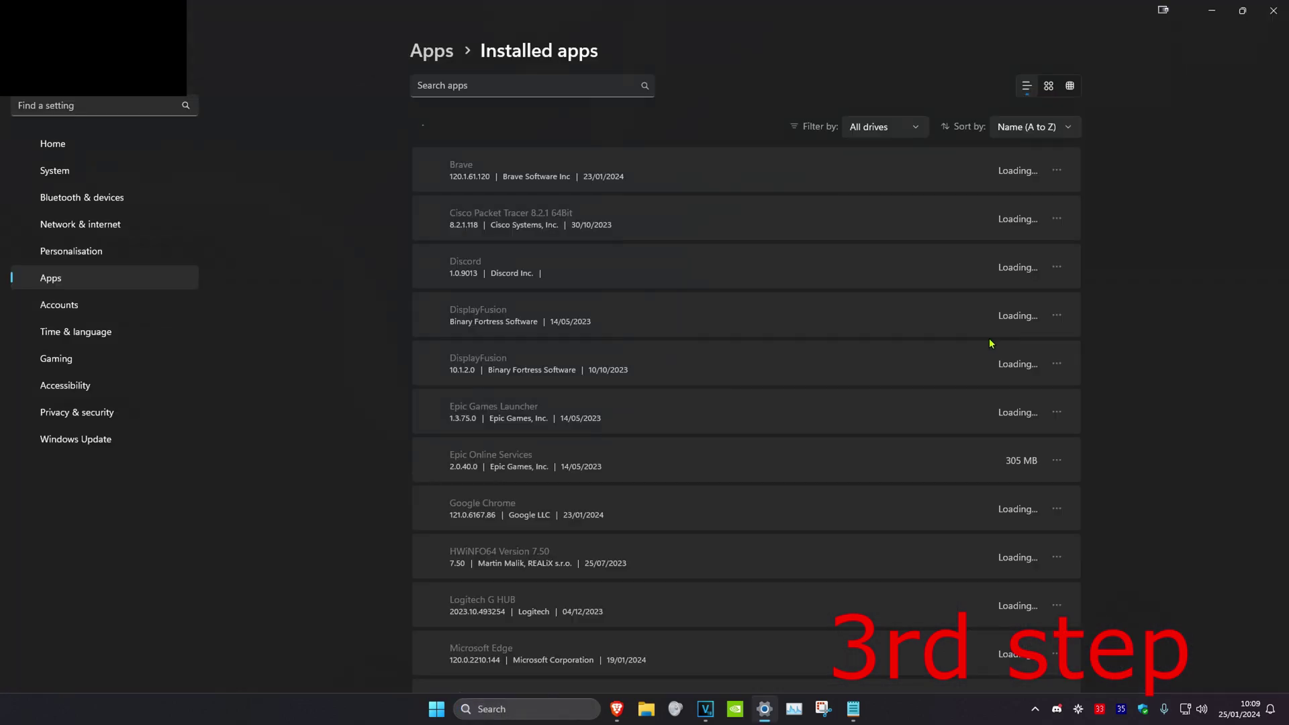
pyautogui.scroll(-10, 1104, 238)
pyautogui.scroll(-5, 1107, 325)
pyautogui.scroll(-5, 1101, 353)
pyautogui.scroll(-2, 805, 468)
pyautogui.scroll(-2, 797, 406)
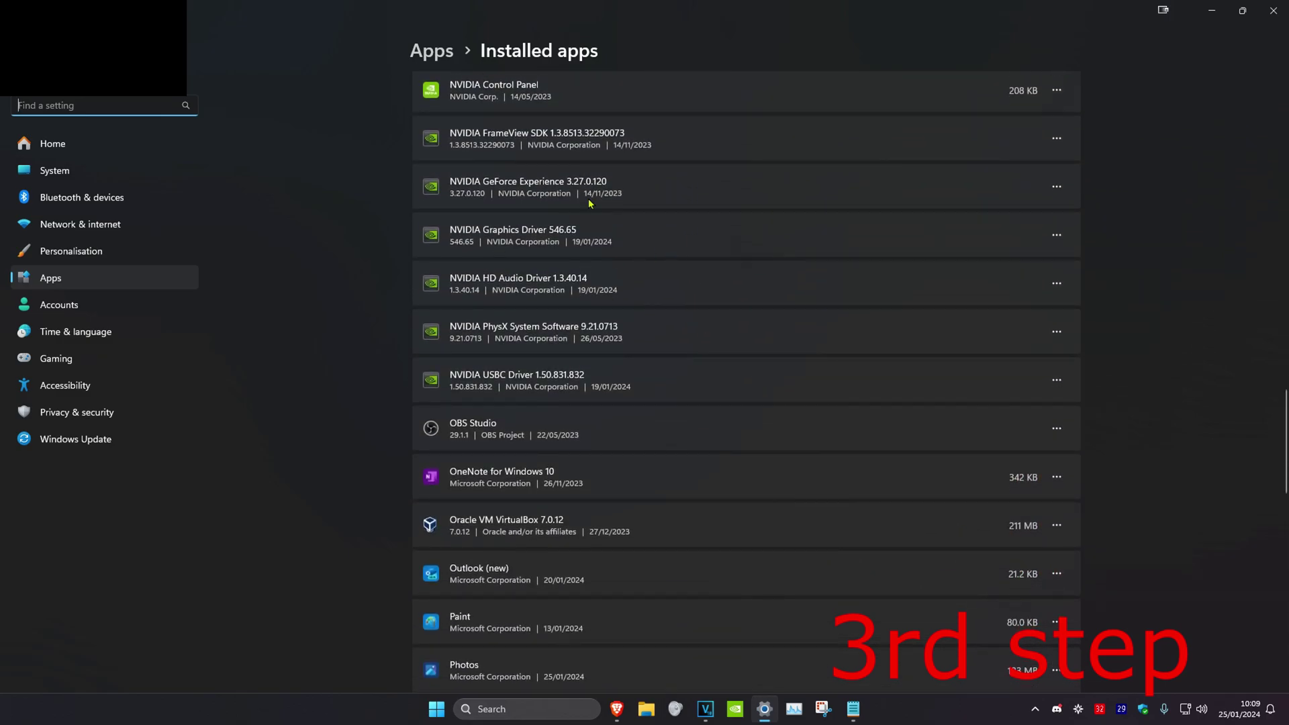
# Start uninstalling NVIDIA Graphics Driver 546.65 from its ... menu, then dismiss the confirmation
pyautogui.click(1056, 234)
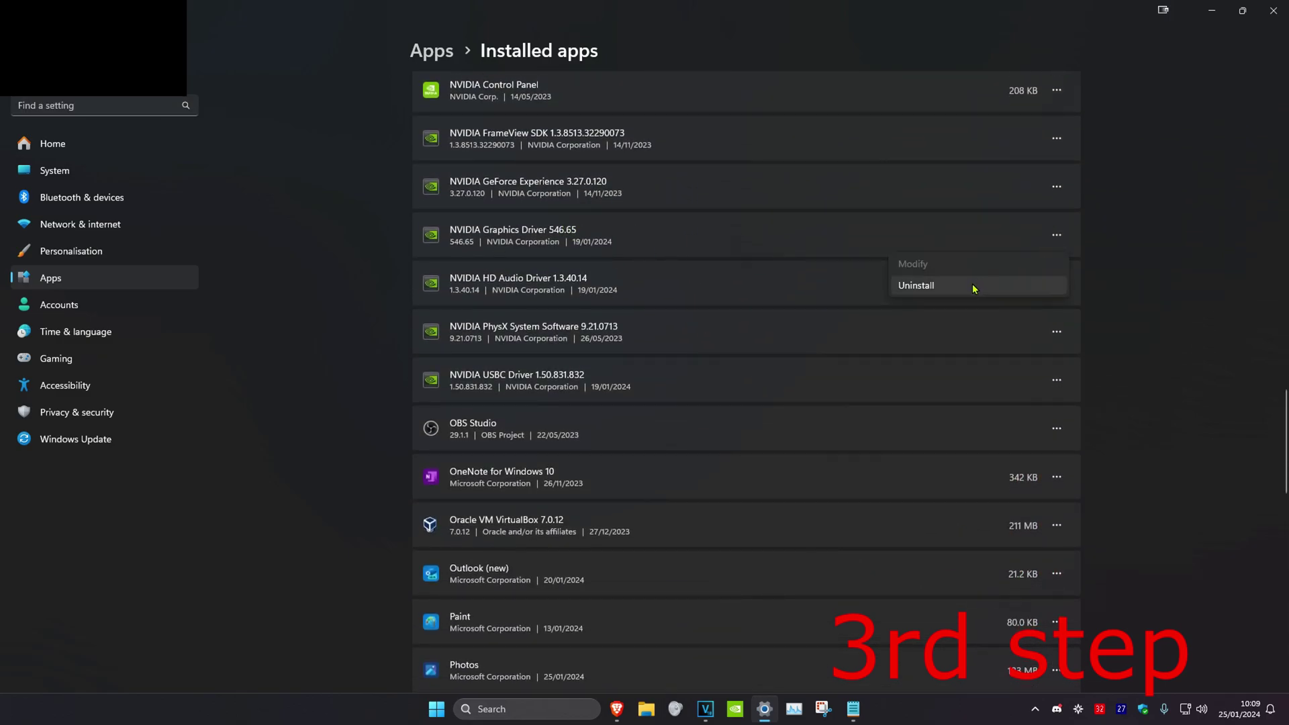
pyautogui.click(971, 283)
pyautogui.click(1178, 340)
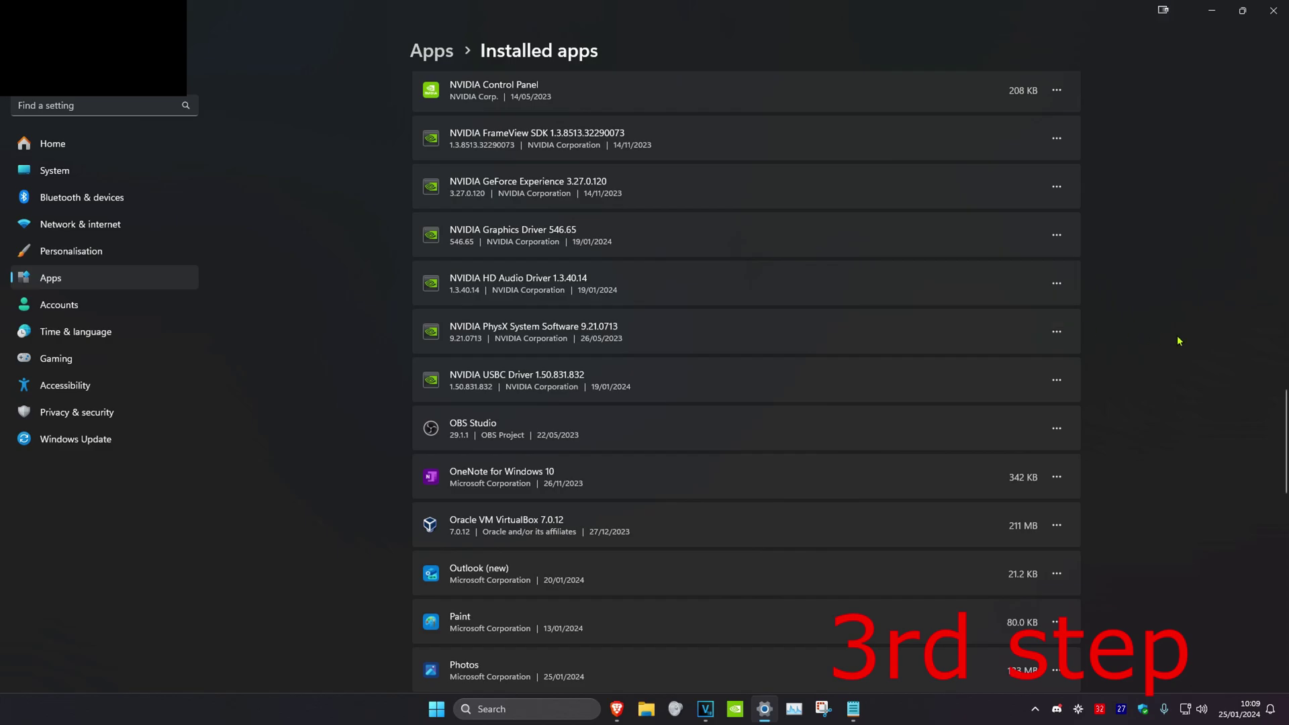